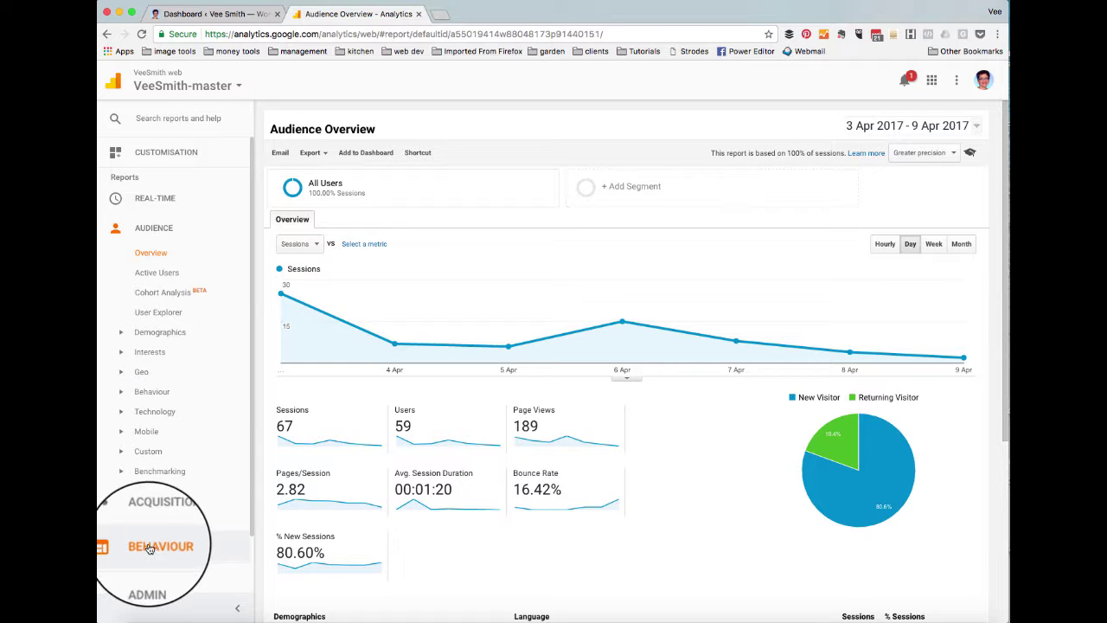
Open the All Pages report under Behaviour's Site Content and look through the list of pages.
{"action": "left_click", "coordinate": [153, 519]}
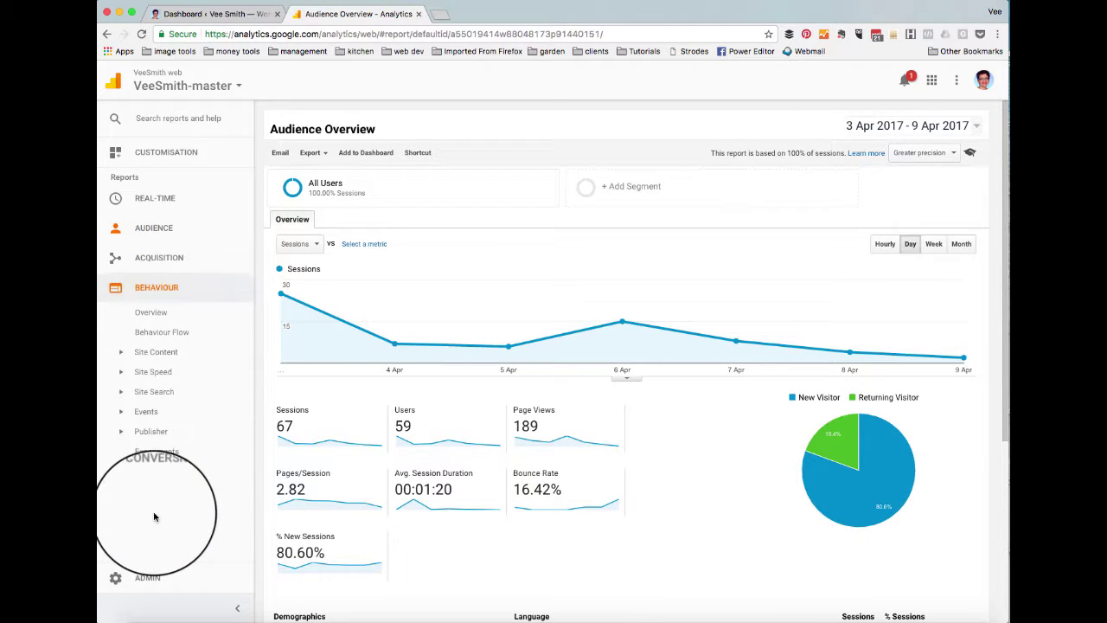
{"action": "left_click", "coordinate": [148, 355]}
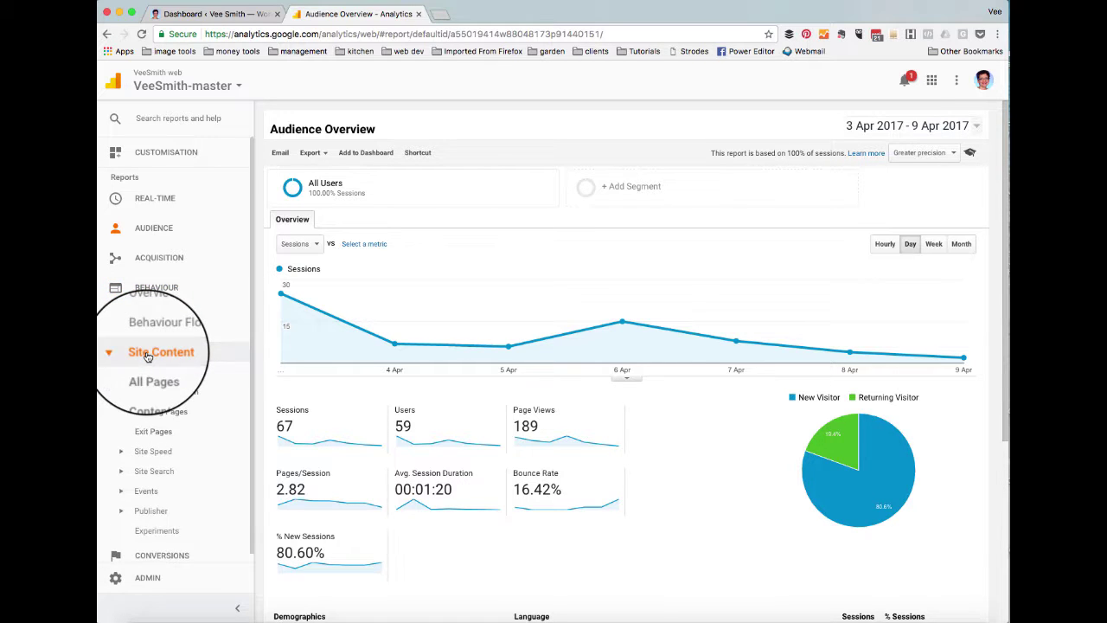
{"action": "left_click", "coordinate": [147, 374]}
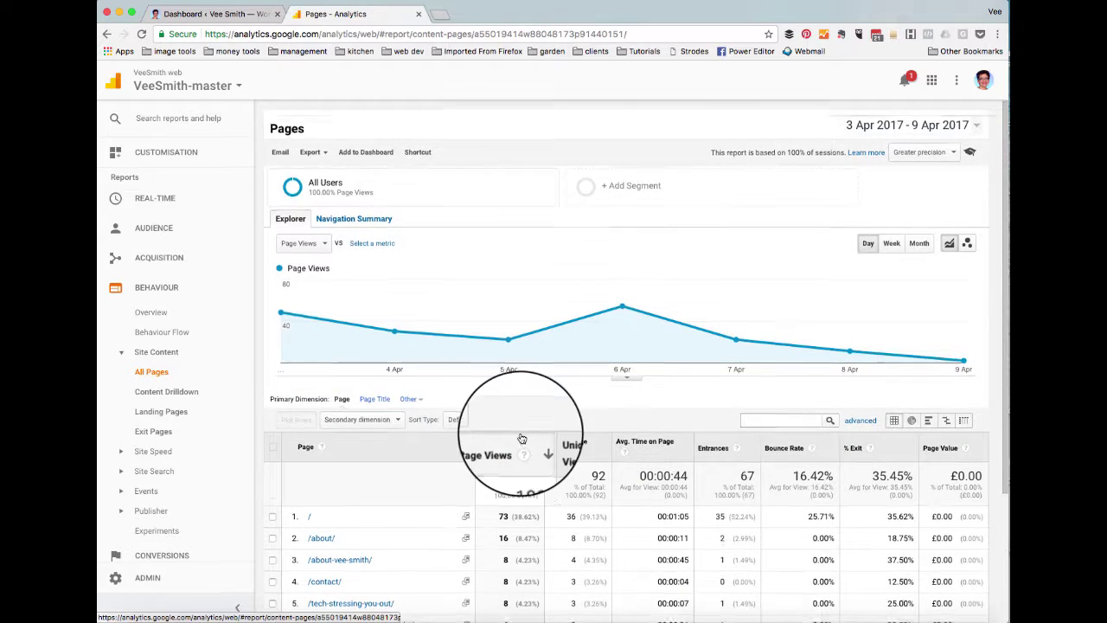
{"action": "scroll", "coordinate": [521, 437], "scroll_direction": "down", "scroll_amount": 2}
{"action": "scroll", "coordinate": [519, 437], "scroll_direction": "down", "scroll_amount": 2}
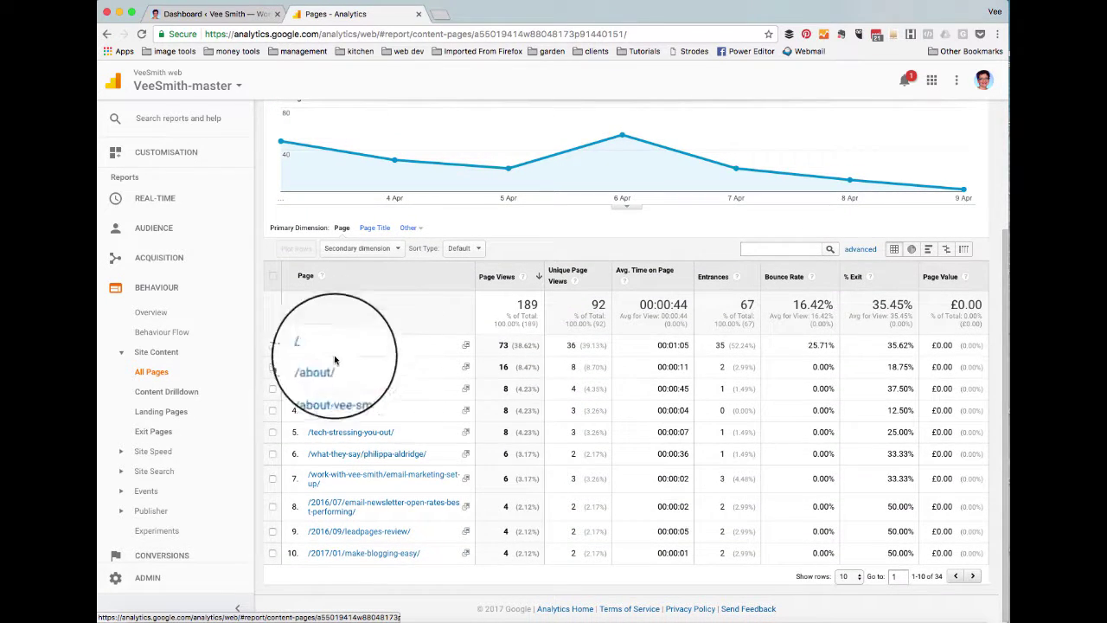
{"action": "scroll", "coordinate": [527, 517], "scroll_direction": "up", "scroll_amount": 4}
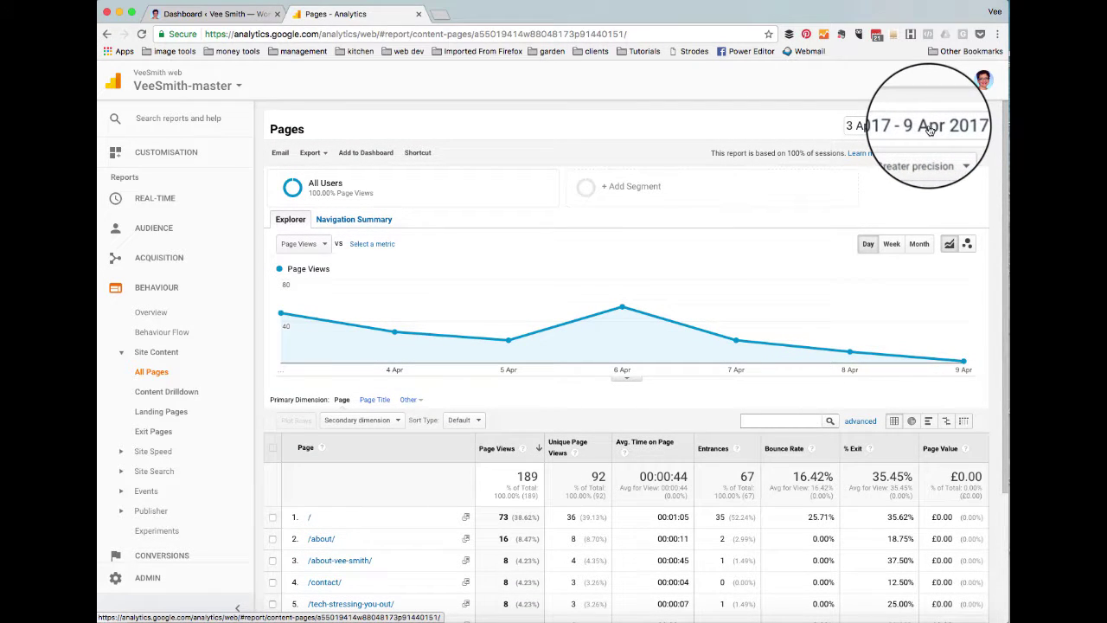
Set the Pages report's date range to Last month and review the most viewed pages.
{"action": "left_click", "coordinate": [978, 129]}
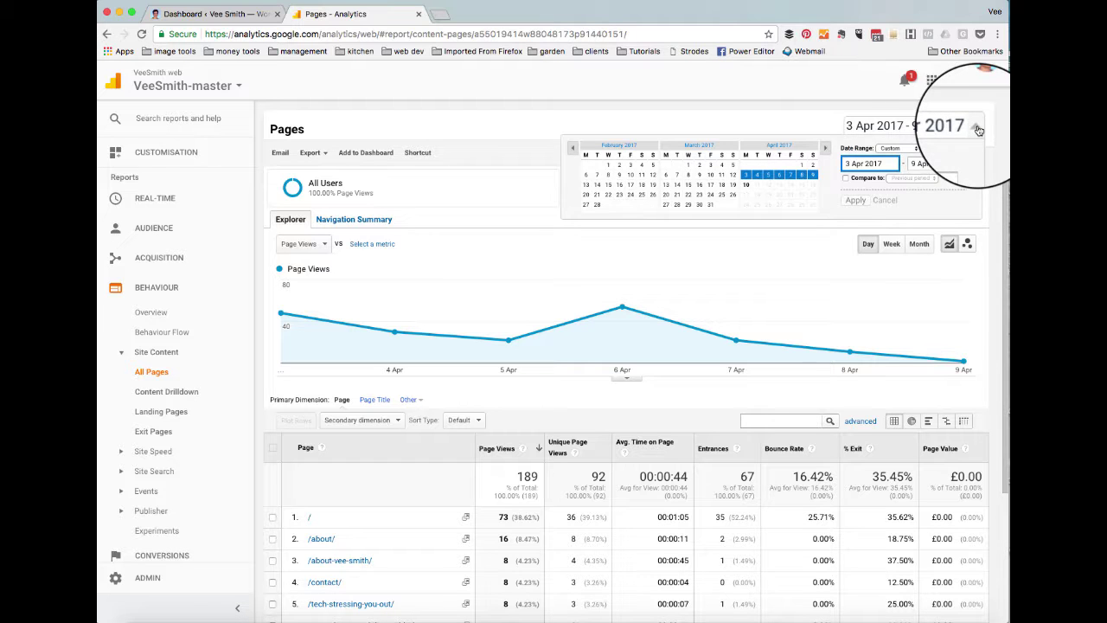
{"action": "left_click", "coordinate": [895, 148]}
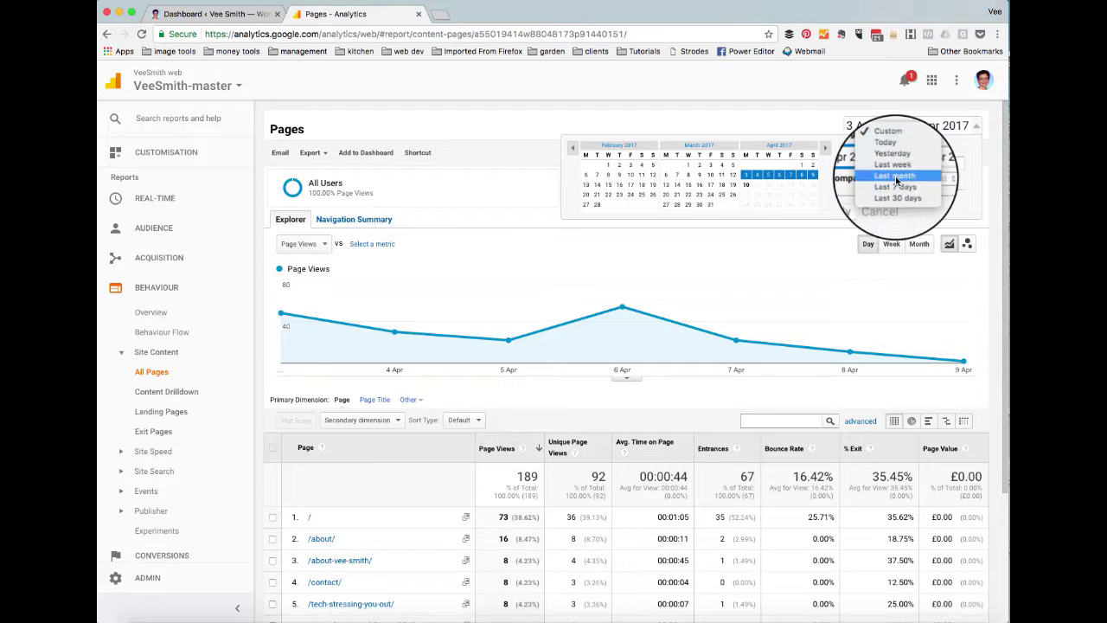
{"action": "left_click", "coordinate": [895, 177]}
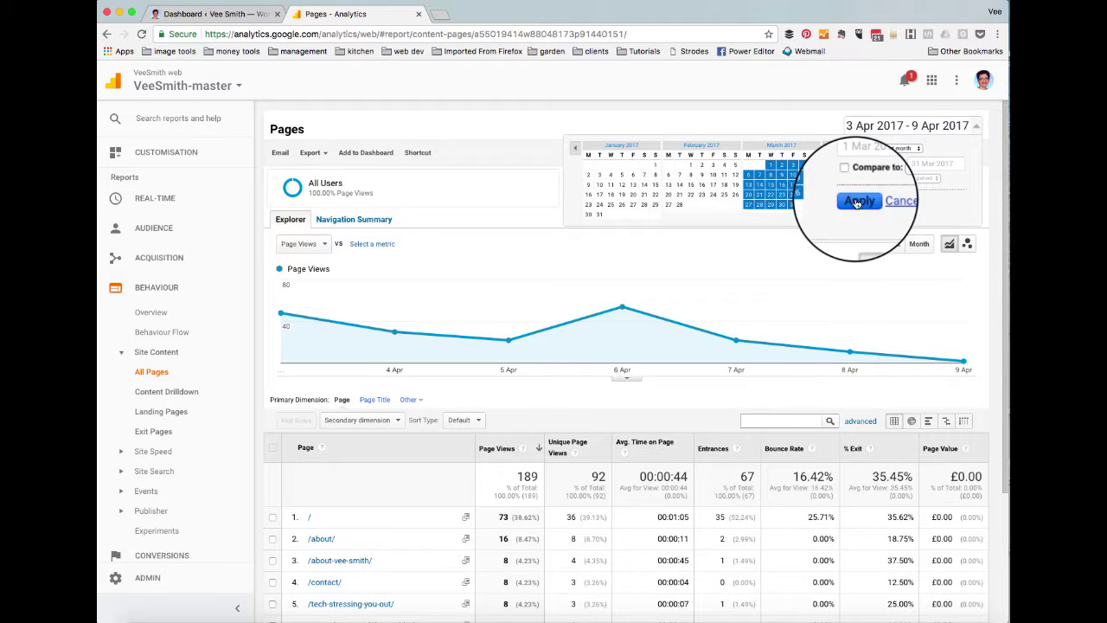
{"action": "left_click", "coordinate": [857, 201]}
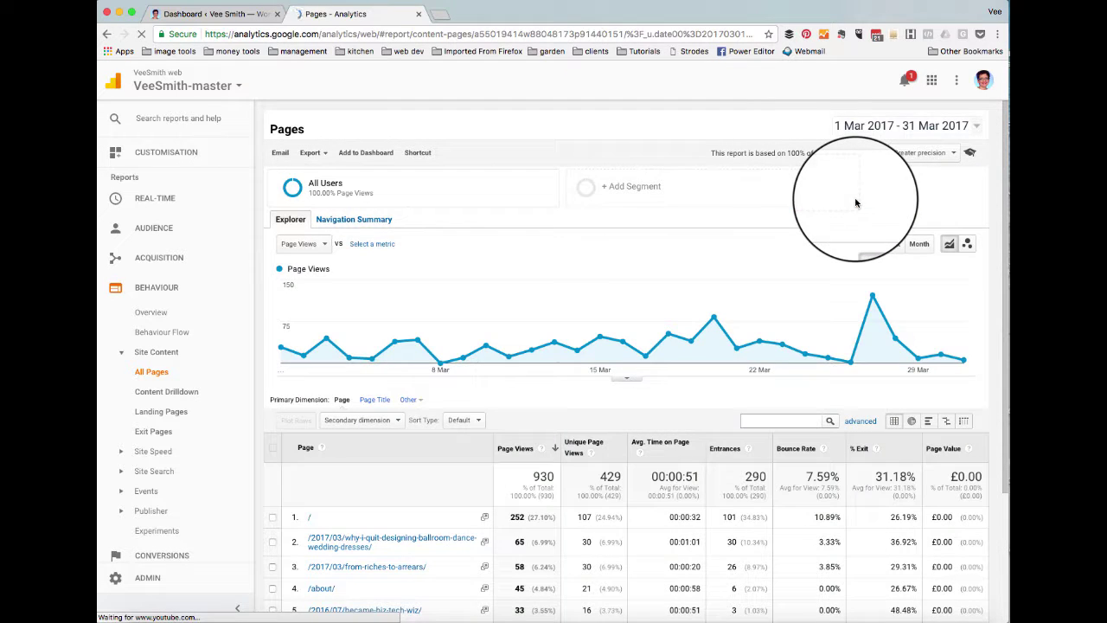
{"action": "scroll", "coordinate": [857, 204], "scroll_direction": "down", "scroll_amount": 4}
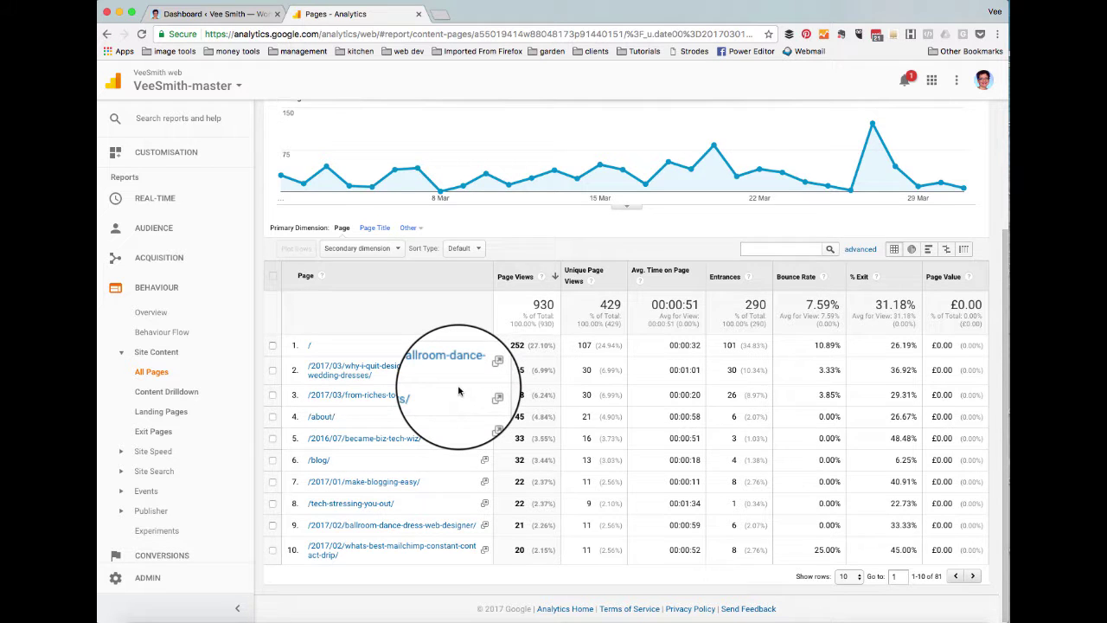
{"action": "scroll", "coordinate": [461, 386], "scroll_direction": "up", "scroll_amount": 2}
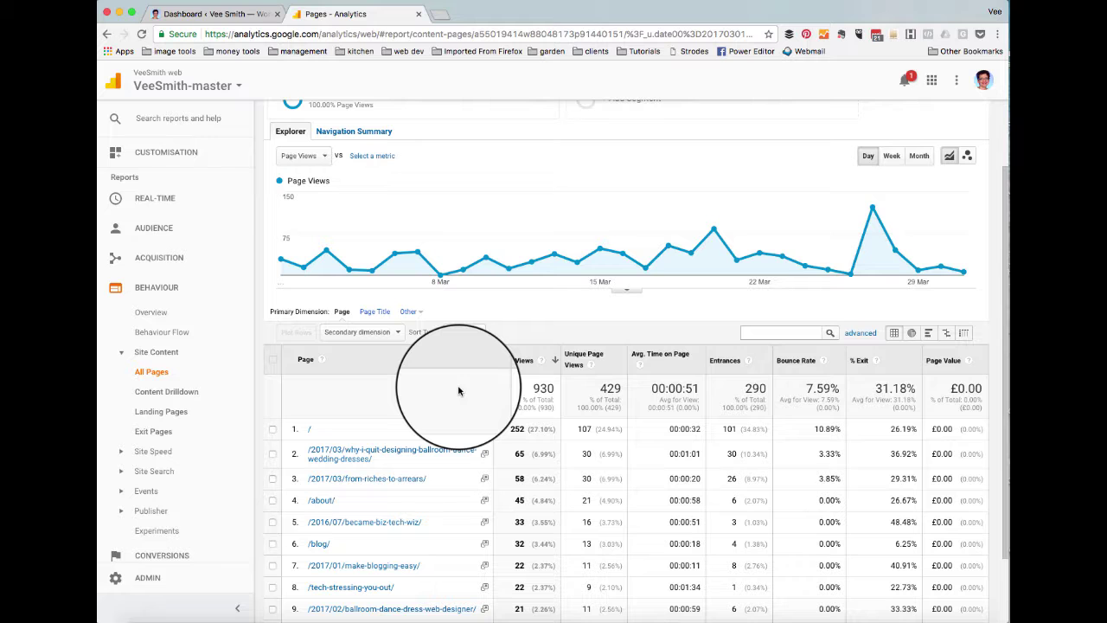
{"action": "scroll", "coordinate": [459, 391], "scroll_direction": "up", "scroll_amount": 2}
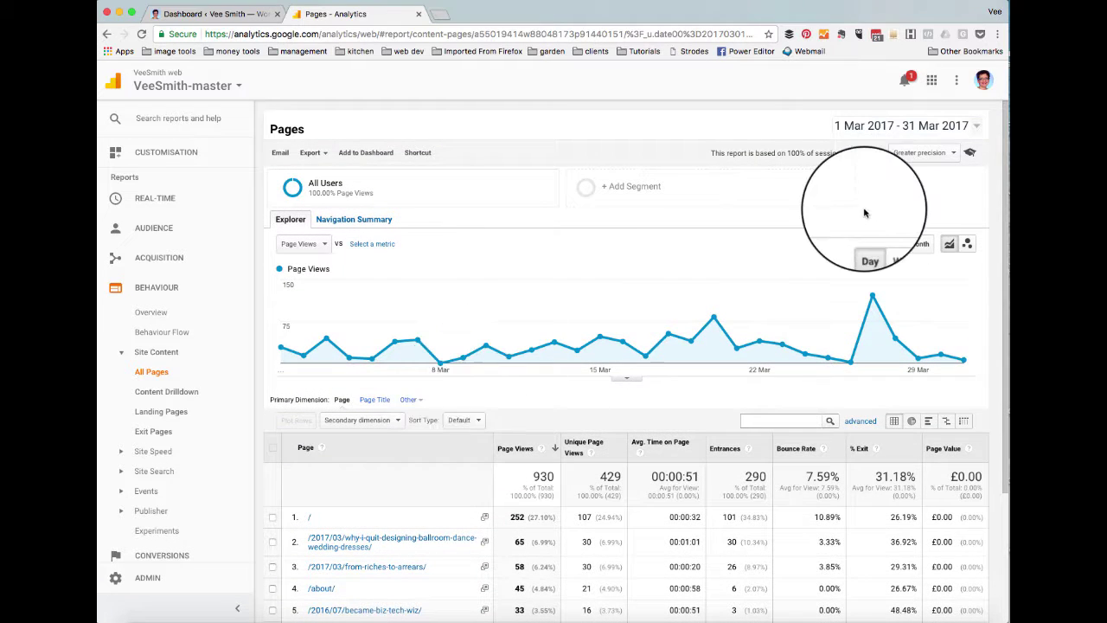
Change the report's start date to 1 Mar 2014, keeping 31 Mar 2017 as the end, and review the listed pages.
{"action": "left_click", "coordinate": [972, 127]}
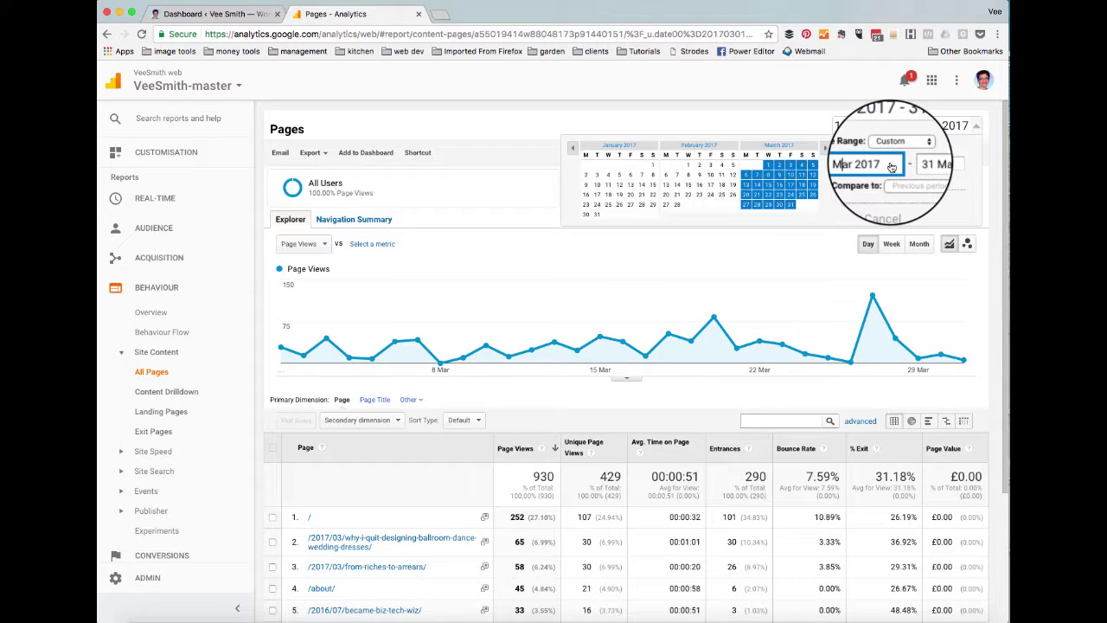
{"action": "key", "text": "BackSpace"}
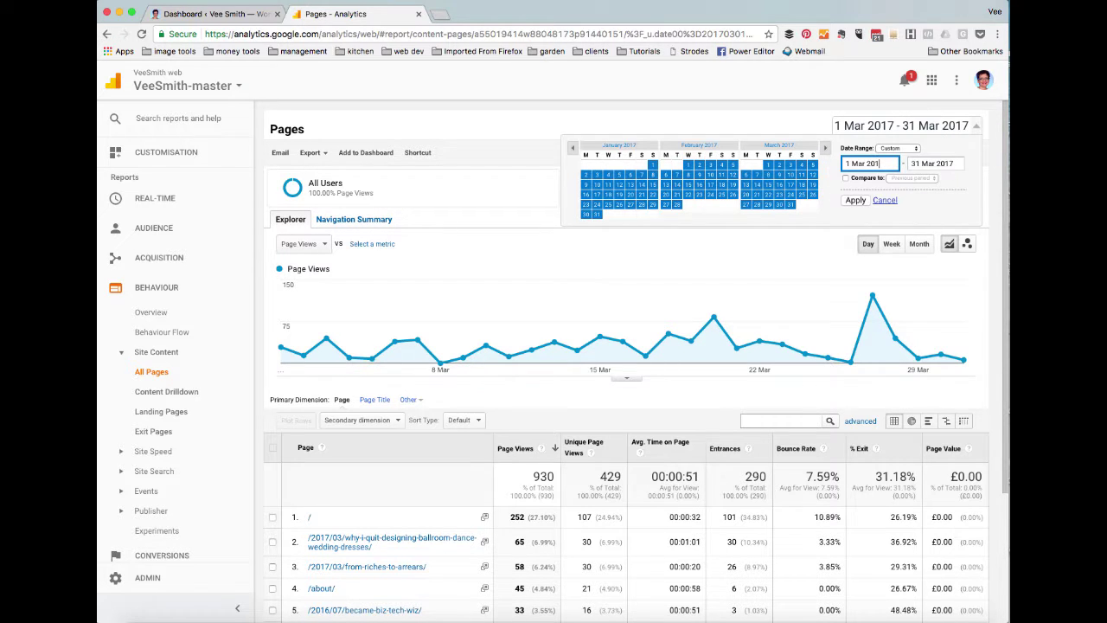
{"action": "left_click", "coordinate": [855, 201]}
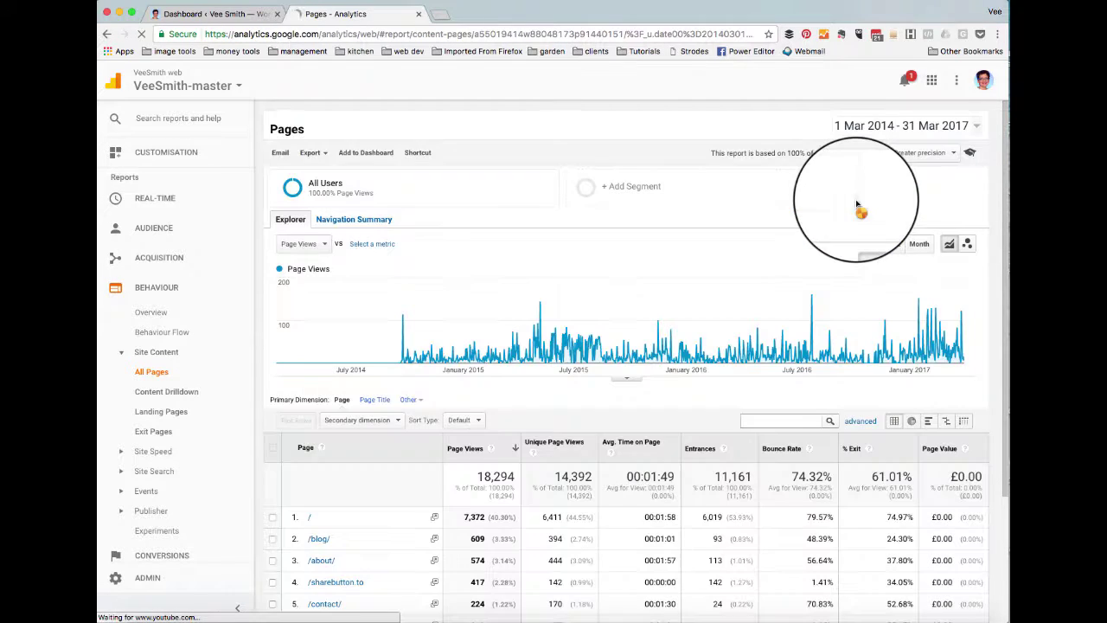
{"action": "scroll", "coordinate": [857, 205], "scroll_direction": "down", "scroll_amount": 4}
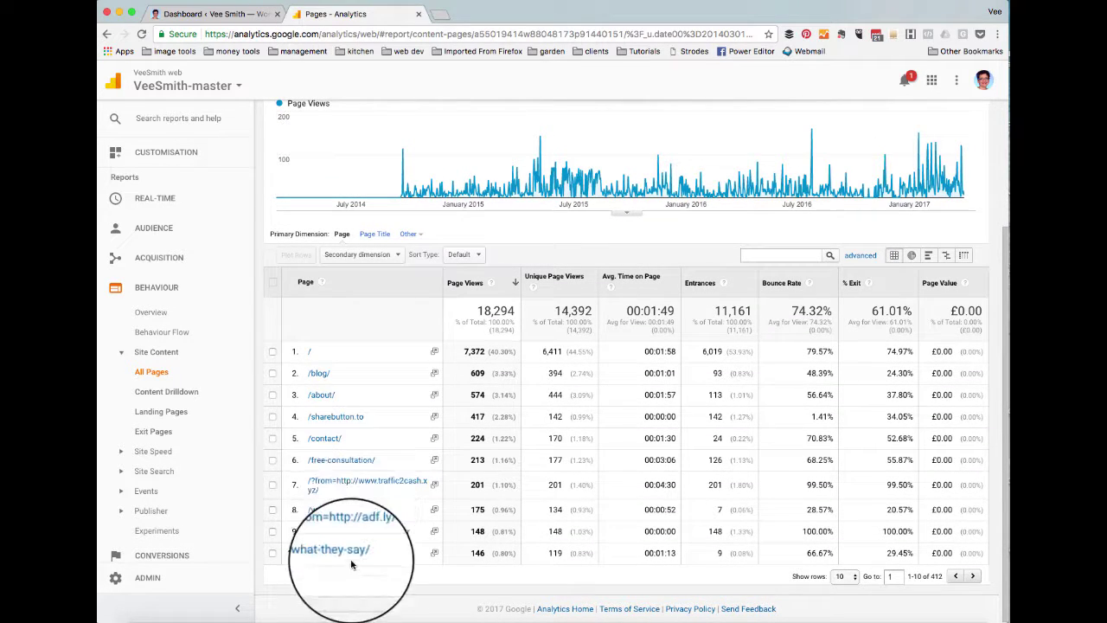
{"action": "scroll", "coordinate": [424, 375], "scroll_direction": "up", "scroll_amount": 4}
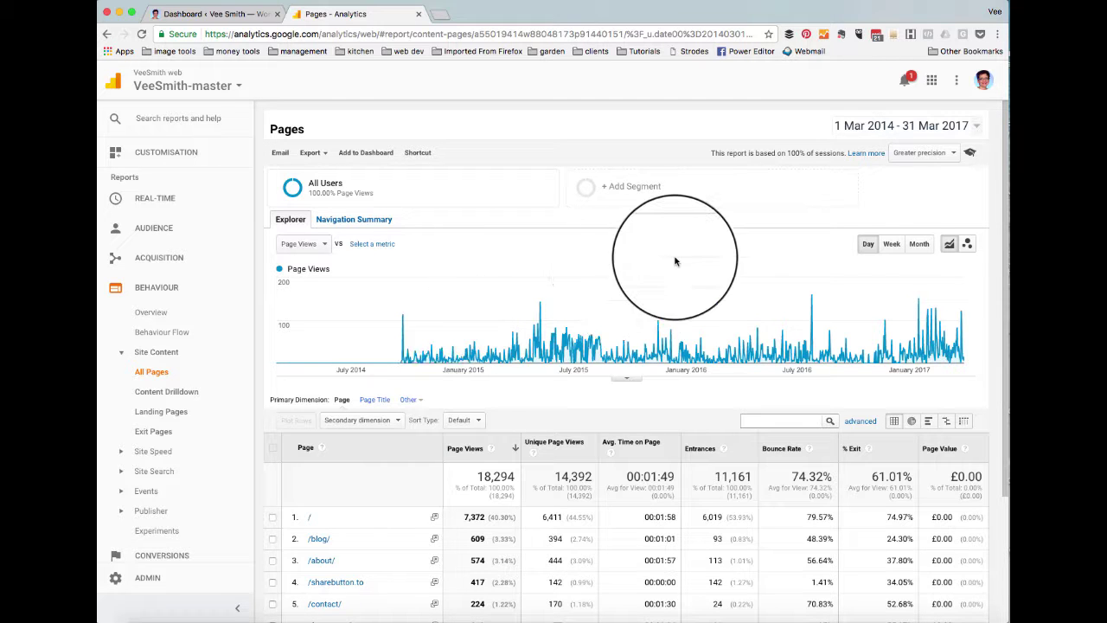
Set the date range to Last month compared with the previous period, and review each page's change in views.
{"action": "left_click", "coordinate": [976, 127]}
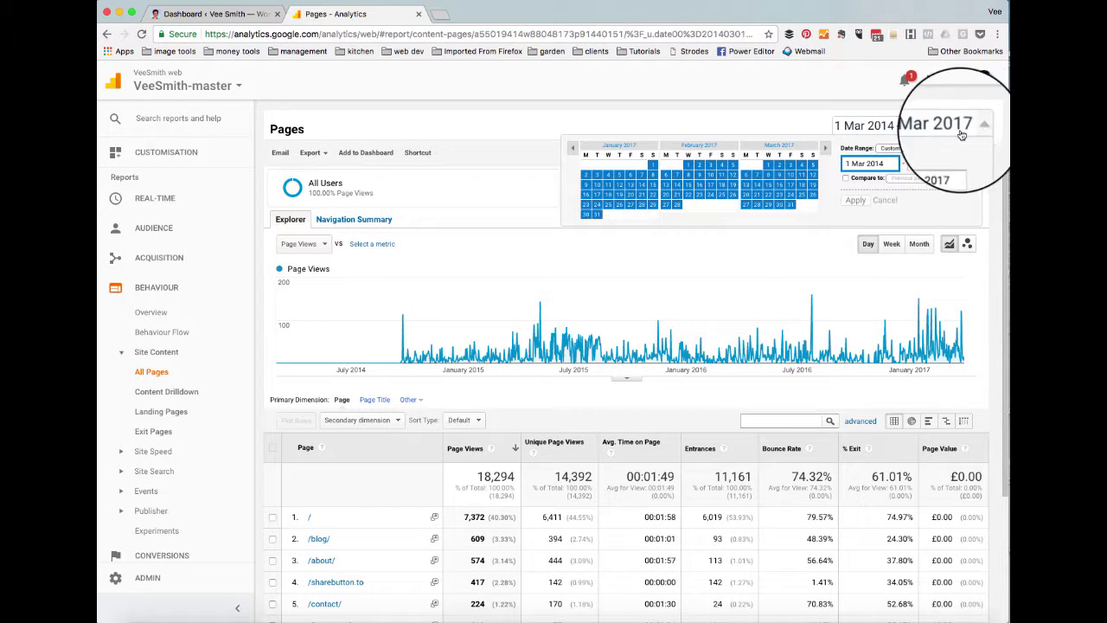
{"action": "left_click", "coordinate": [900, 148]}
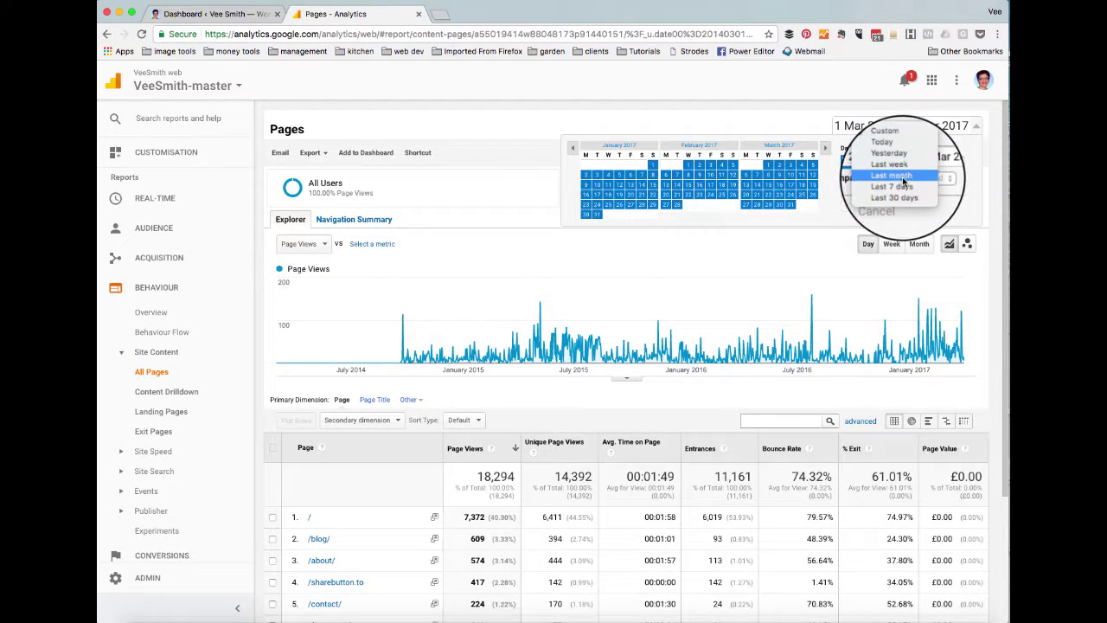
{"action": "left_click", "coordinate": [904, 178]}
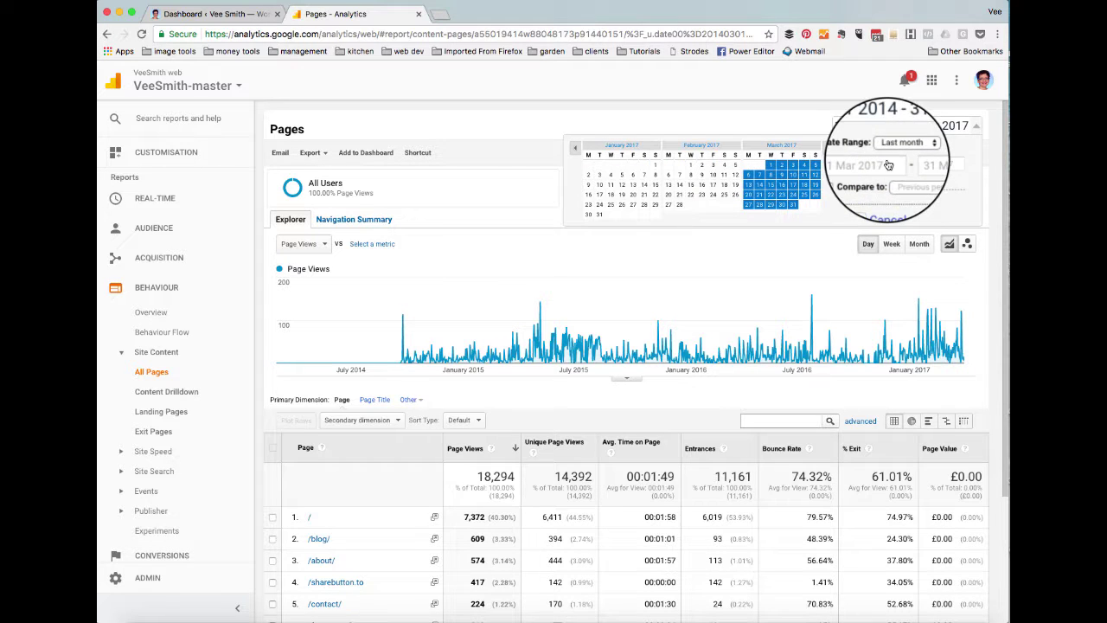
{"action": "left_click", "coordinate": [849, 179]}
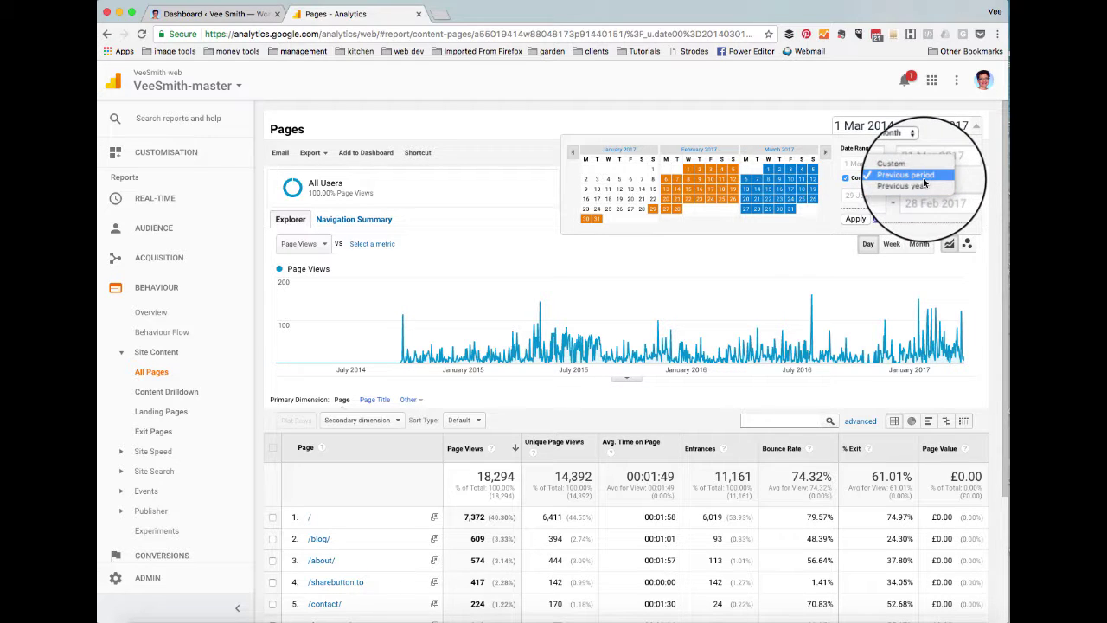
{"action": "left_click", "coordinate": [923, 181]}
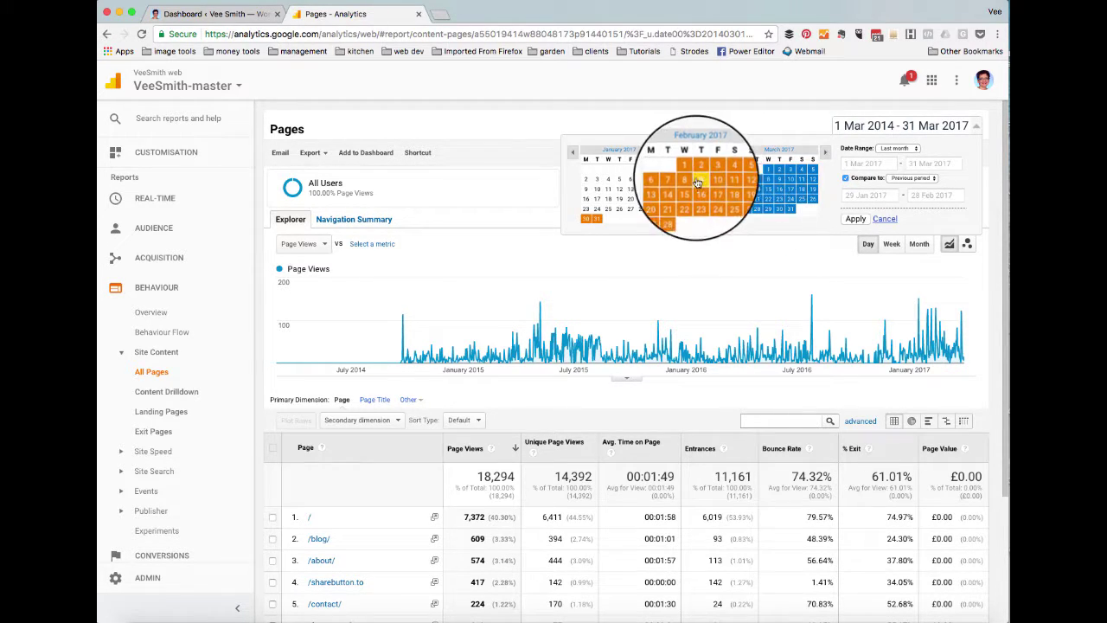
{"action": "left_click", "coordinate": [854, 220]}
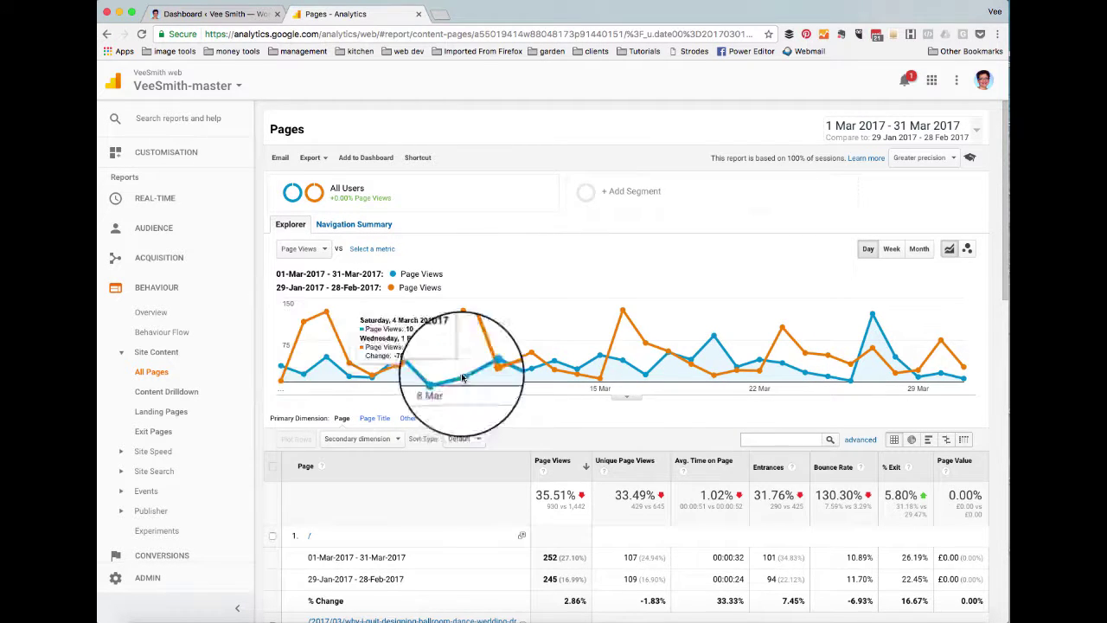
{"action": "scroll", "coordinate": [689, 380], "scroll_direction": "down", "scroll_amount": 1}
{"action": "scroll", "coordinate": [689, 380], "scroll_direction": "down", "scroll_amount": 8}
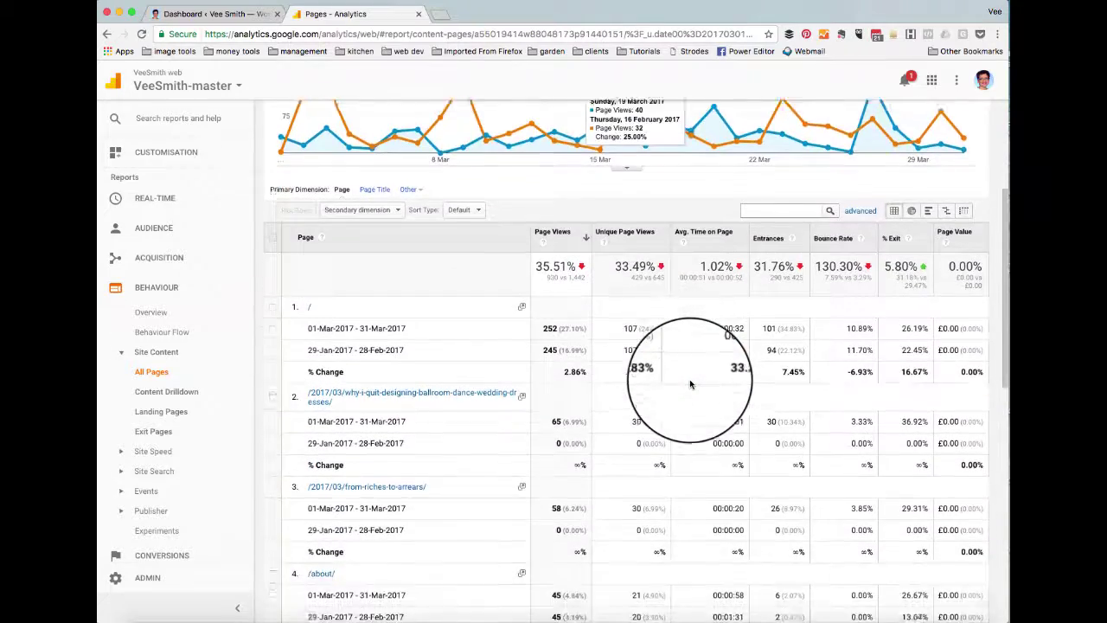
{"action": "scroll", "coordinate": [689, 379], "scroll_direction": "down", "scroll_amount": 2}
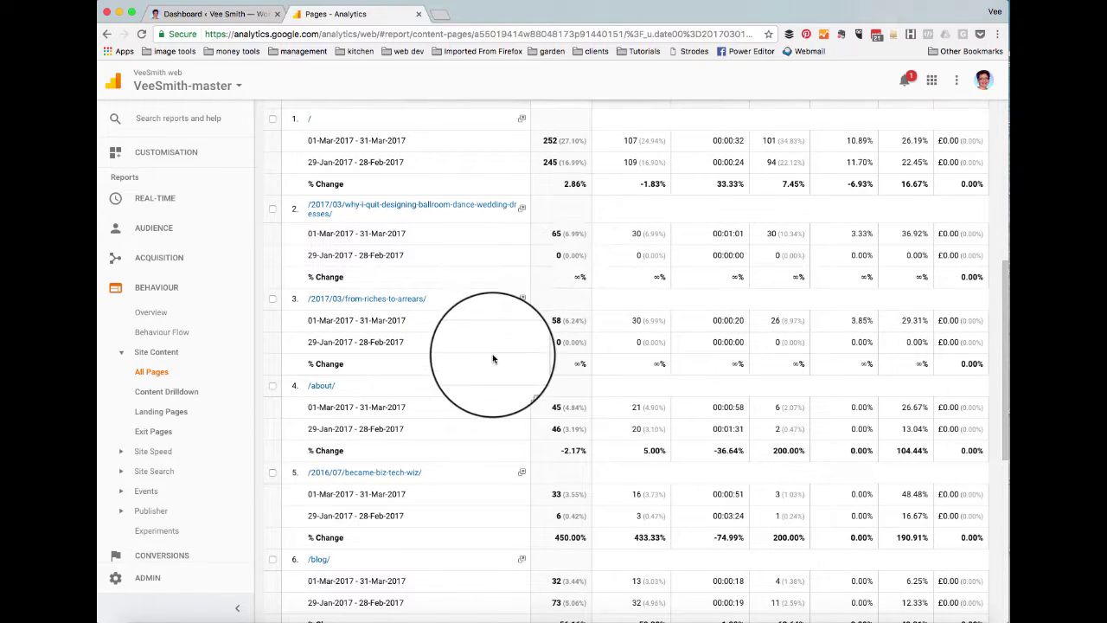
{"action": "scroll", "coordinate": [493, 359], "scroll_direction": "down", "scroll_amount": 5}
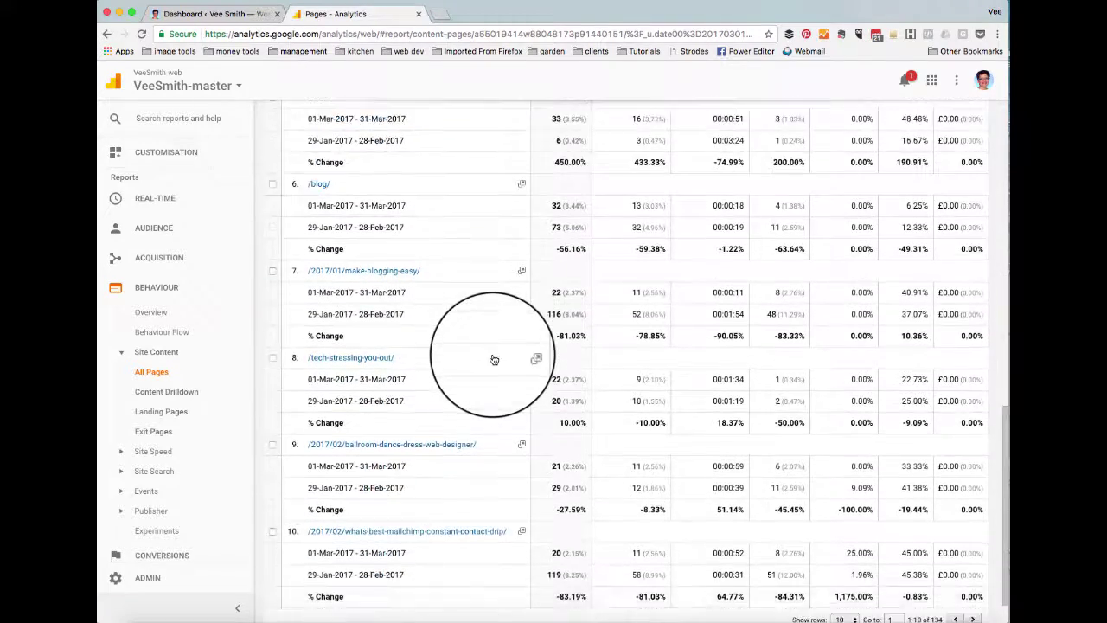
{"action": "scroll", "coordinate": [493, 359], "scroll_direction": "up", "scroll_amount": 10}
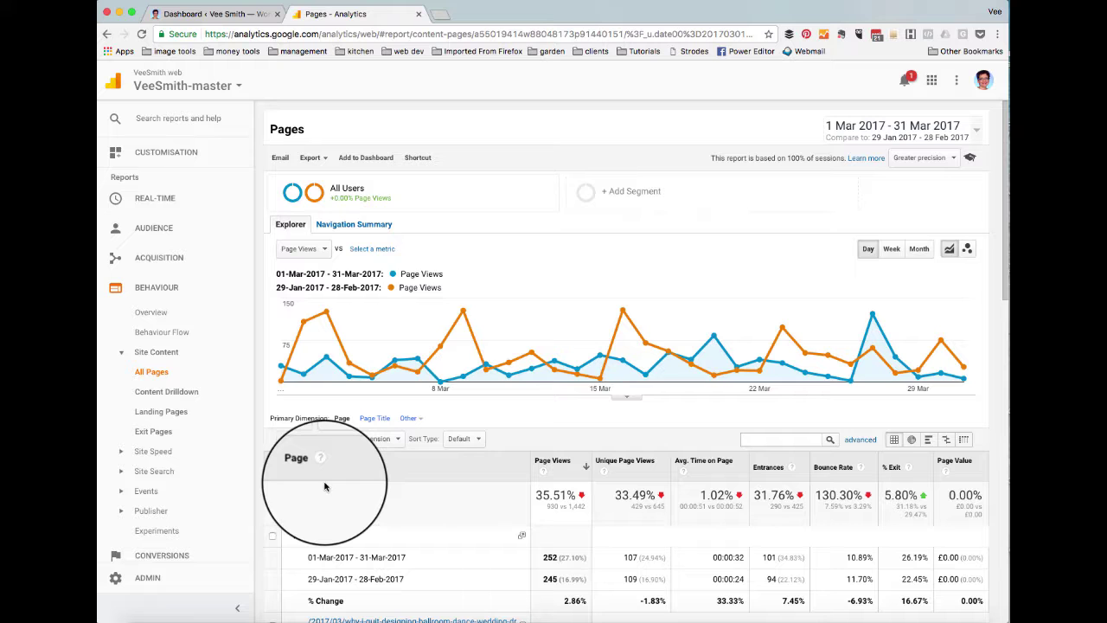
Switch to the WordPress dashboard and set its Google Analytics Dashboard widget to the Pages report for the Last 30 Days.
{"action": "left_click", "coordinate": [210, 15]}
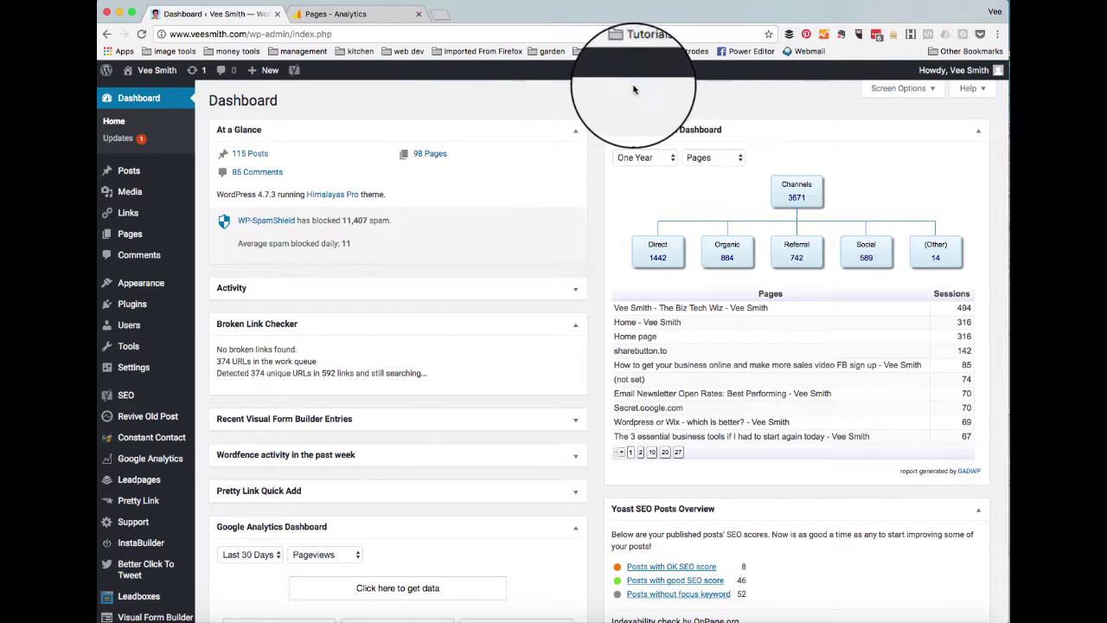
{"action": "left_click", "coordinate": [664, 163]}
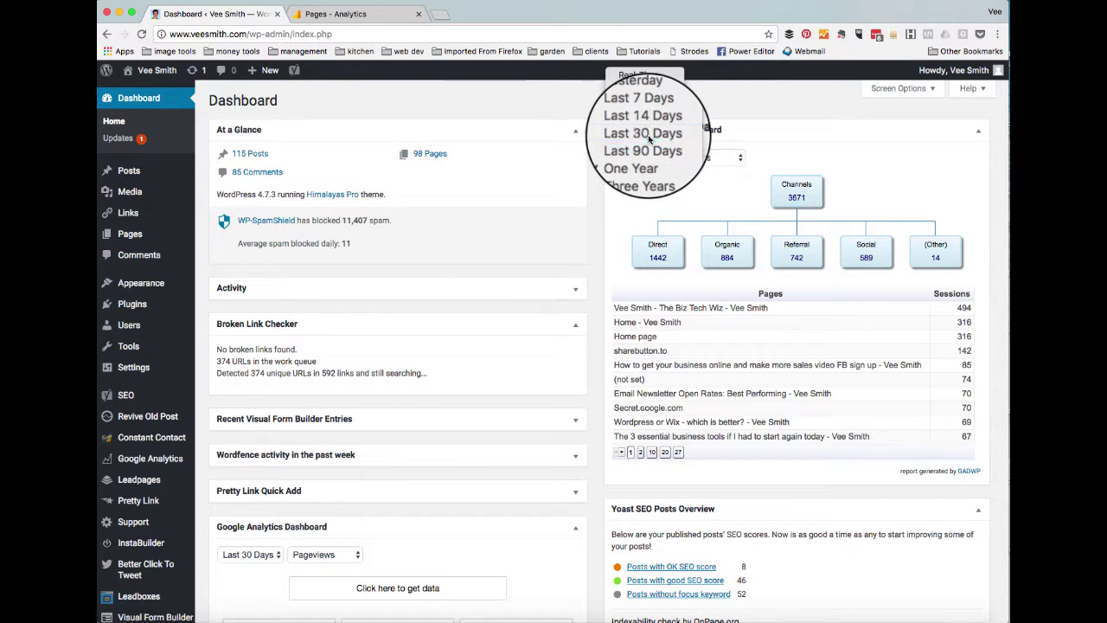
{"action": "left_click", "coordinate": [655, 135]}
{"action": "left_click", "coordinate": [739, 158]}
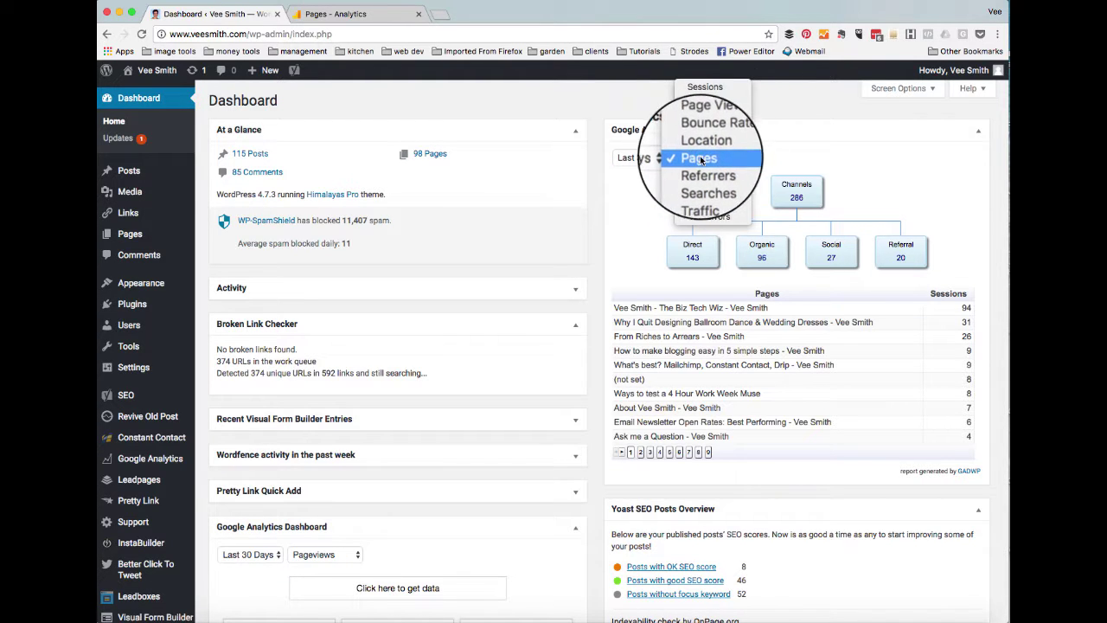
{"action": "left_click", "coordinate": [703, 159]}
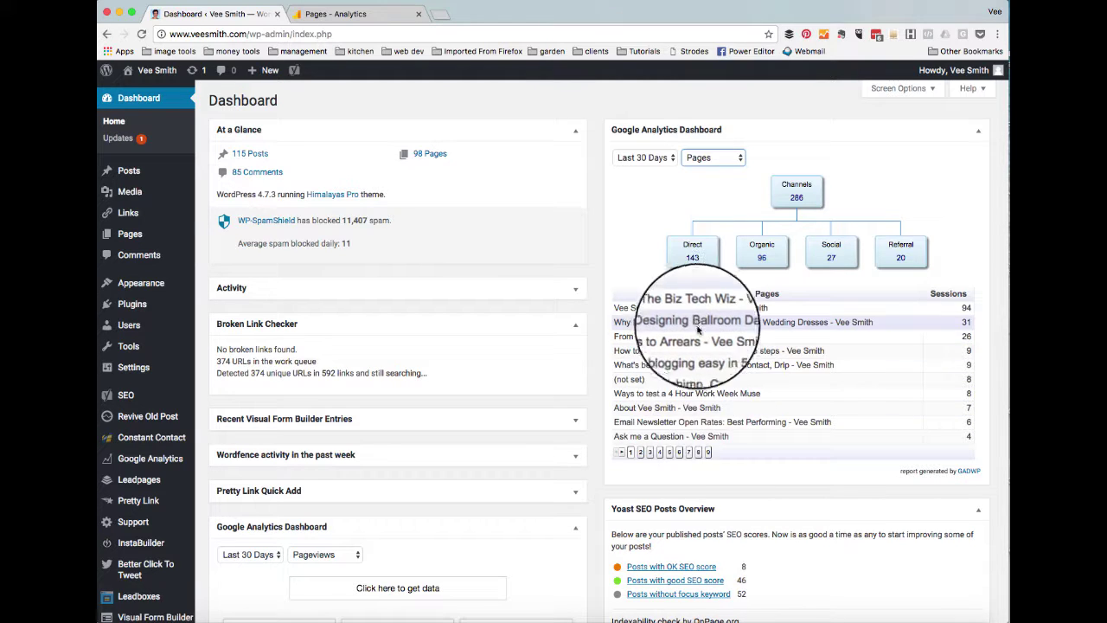
Switch back to the Google Analytics Pages report and examine the compared figures for the top pages.
{"action": "left_click", "coordinate": [353, 14]}
{"action": "scroll", "coordinate": [529, 320], "scroll_direction": "down", "scroll_amount": 5}
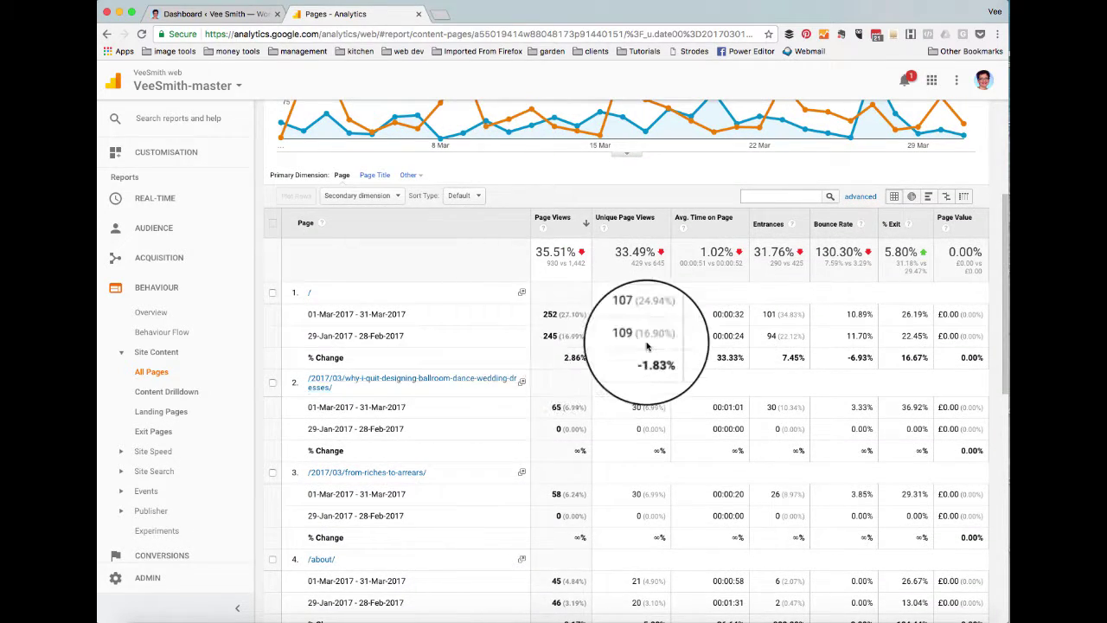
{"action": "scroll", "coordinate": [657, 346], "scroll_direction": "up", "scroll_amount": 5}
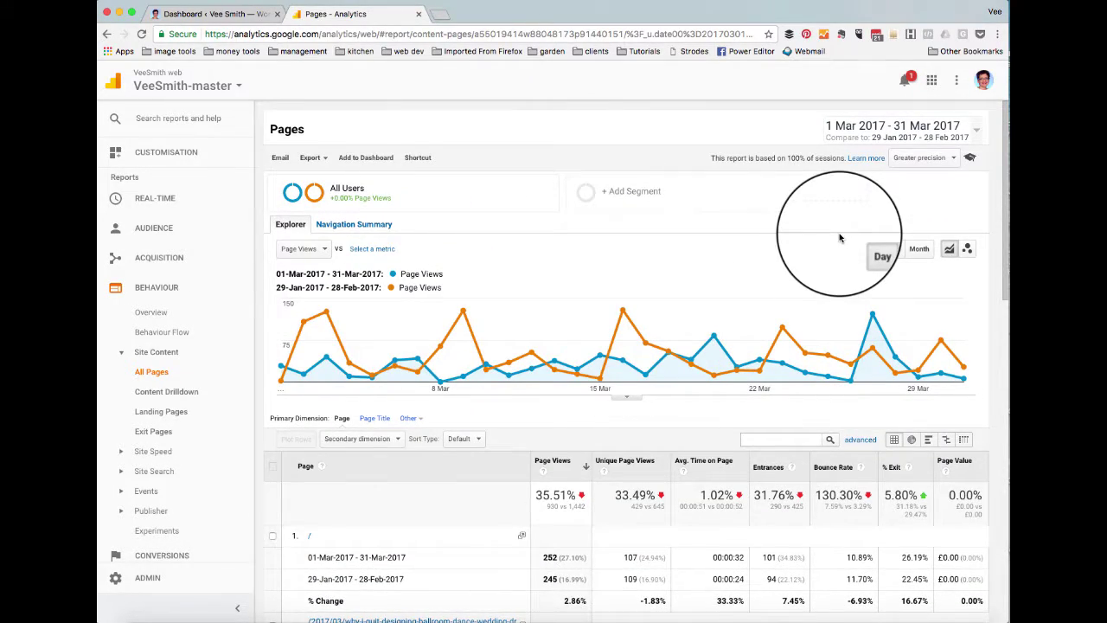
{"action": "scroll", "coordinate": [839, 238], "scroll_direction": "down", "scroll_amount": 6}
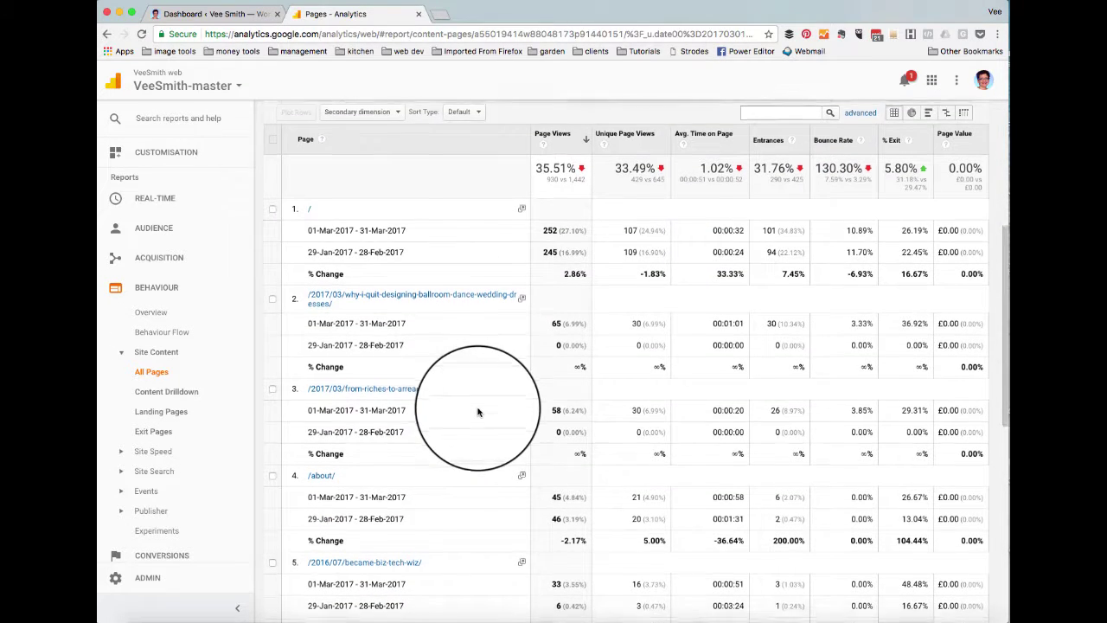
{"action": "scroll", "coordinate": [477, 412], "scroll_direction": "down", "scroll_amount": 1}
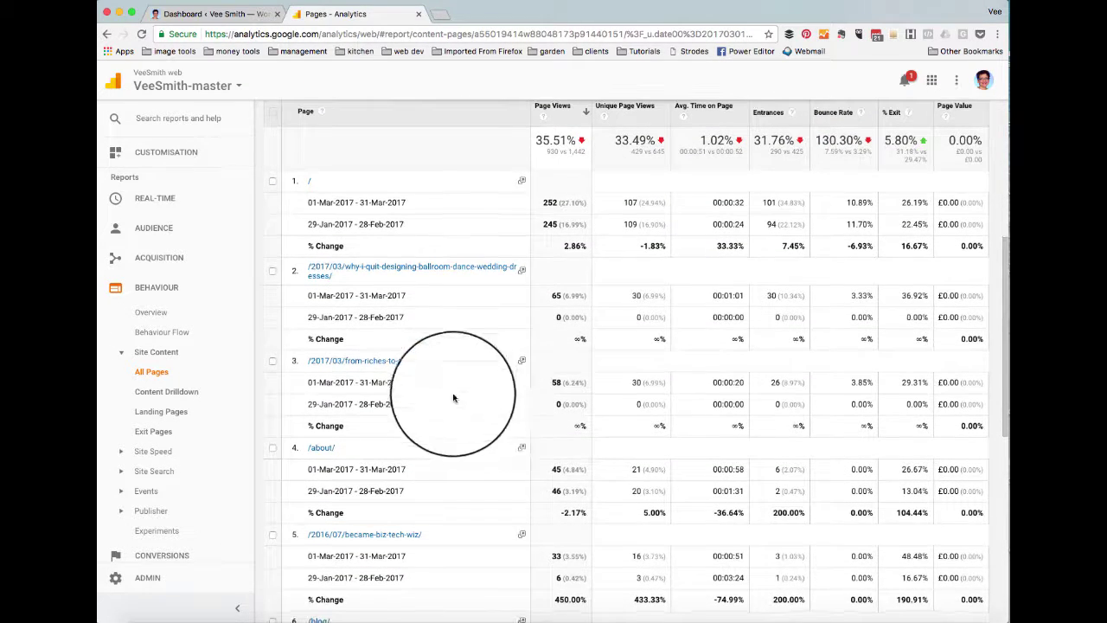
Open the ballroom dance and wedding dresses post from the second row in its own window, skim it and close it.
{"action": "left_click", "coordinate": [521, 272]}
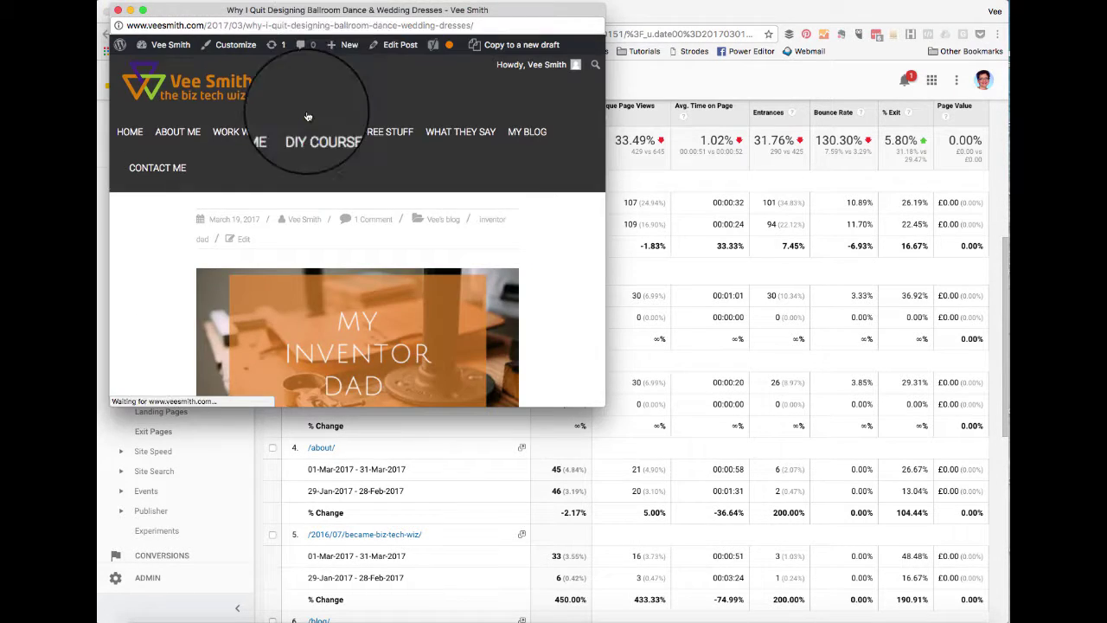
{"action": "scroll", "coordinate": [314, 307], "scroll_direction": "down", "scroll_amount": 3}
{"action": "scroll", "coordinate": [314, 311], "scroll_direction": "down", "scroll_amount": 10}
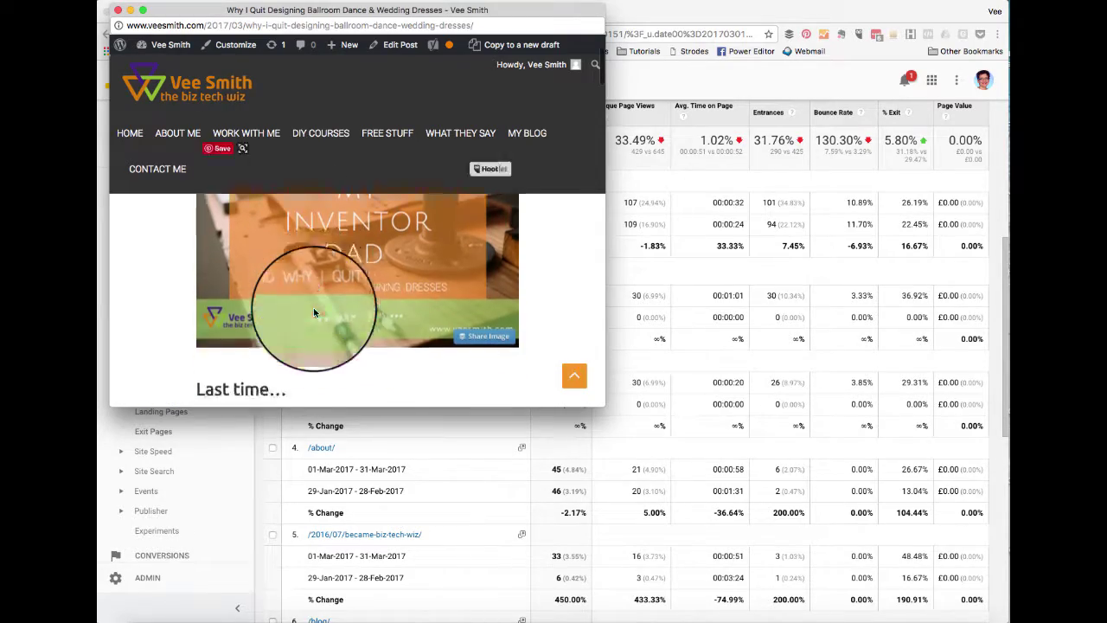
{"action": "scroll", "coordinate": [314, 309], "scroll_direction": "down", "scroll_amount": 10}
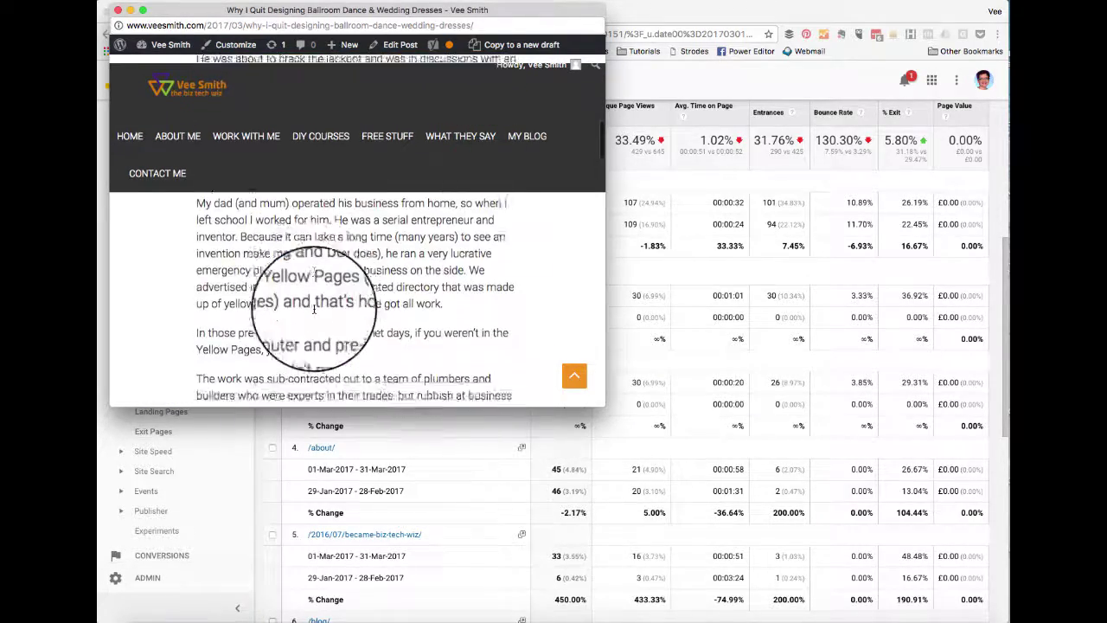
{"action": "scroll", "coordinate": [314, 309], "scroll_direction": "up", "scroll_amount": 5}
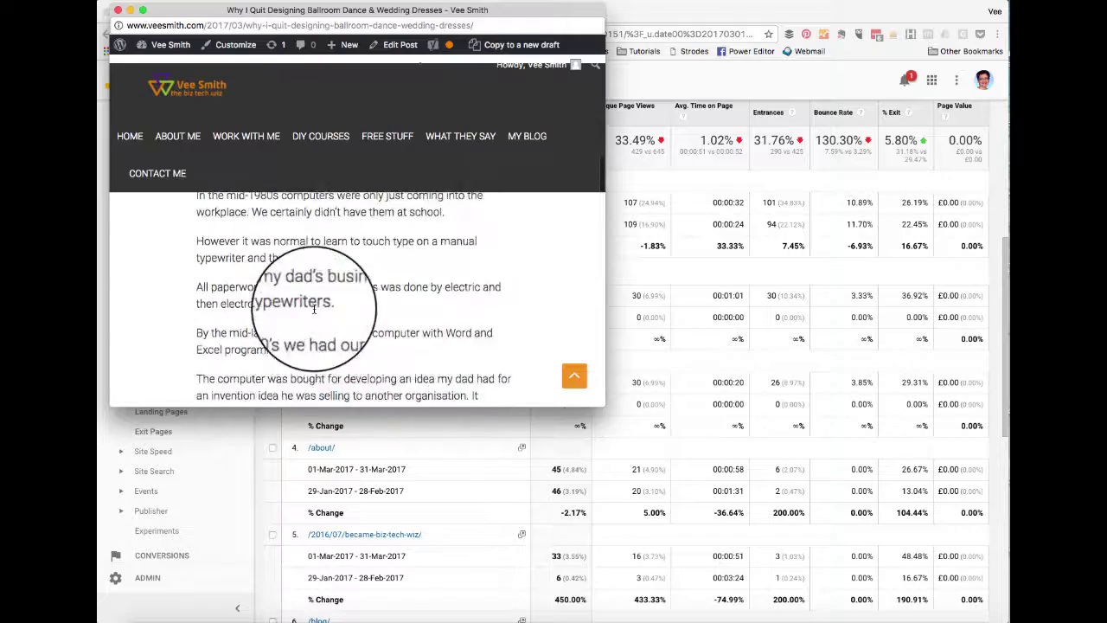
{"action": "left_click", "coordinate": [118, 10]}
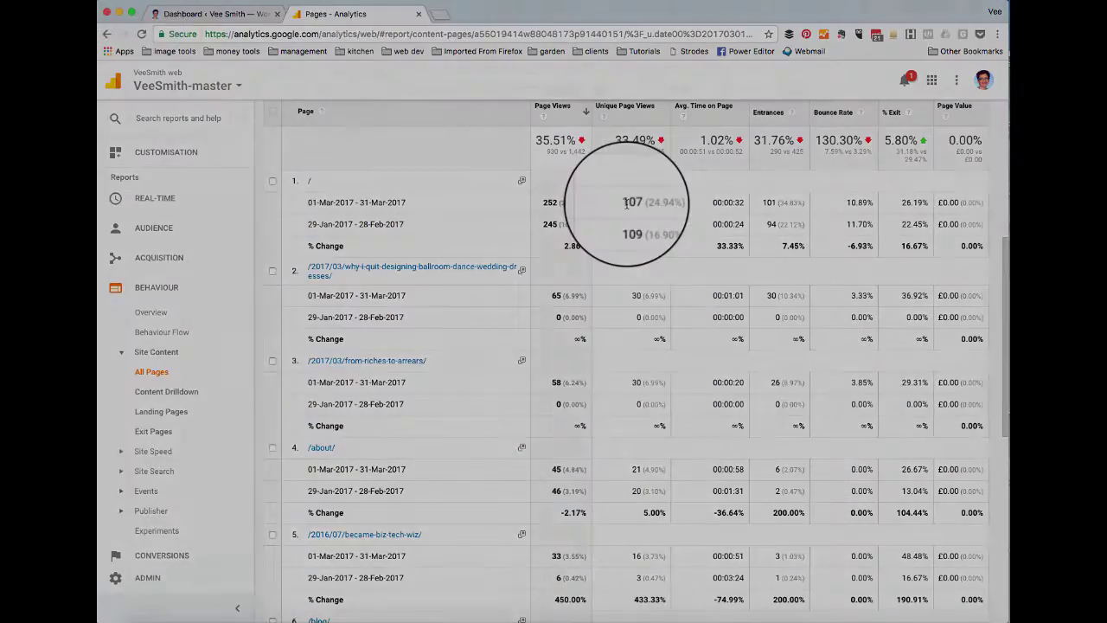